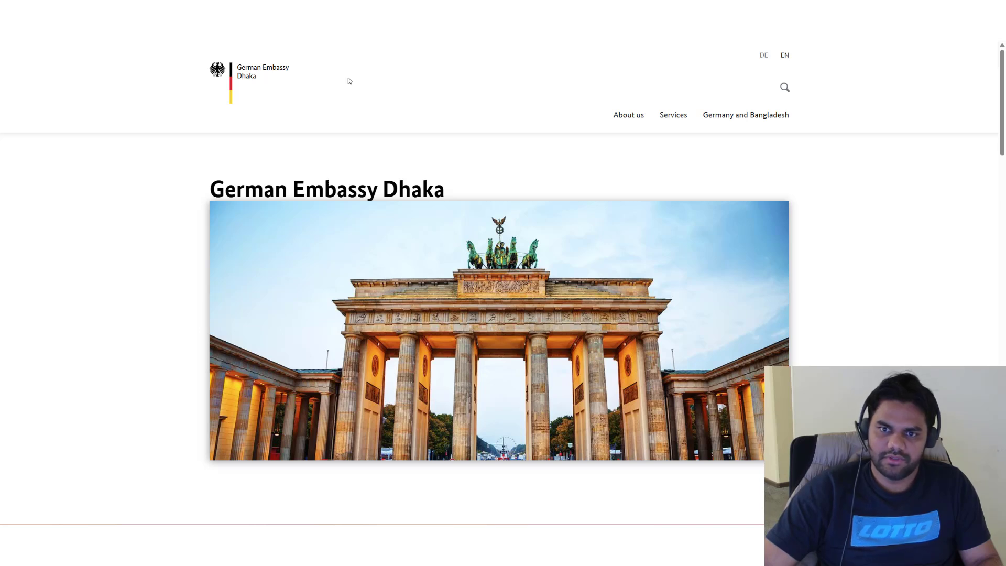
# Open the Visa Information for Germany page from the services listed on the German Embassy Dhaka homepage.
pyautogui.scroll(-2, 859, 311)
pyautogui.scroll(-10, 855, 313)
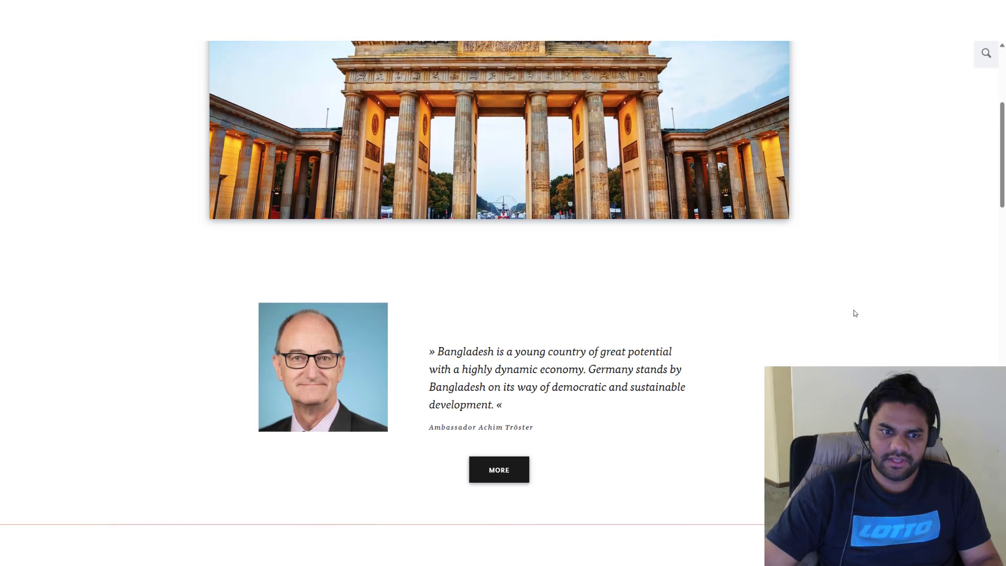
pyautogui.scroll(3, 853, 317)
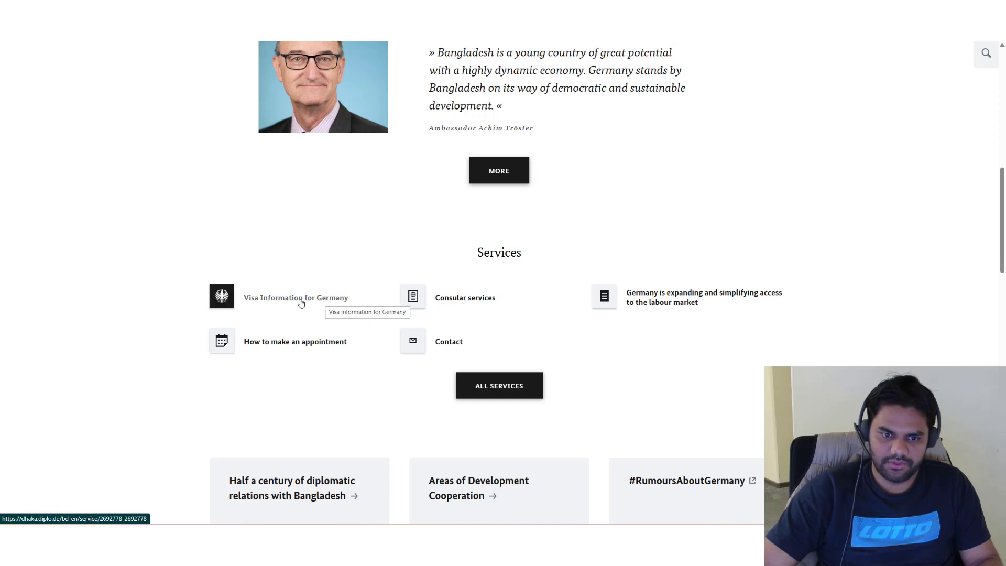
pyautogui.scroll(-1, 693, 384)
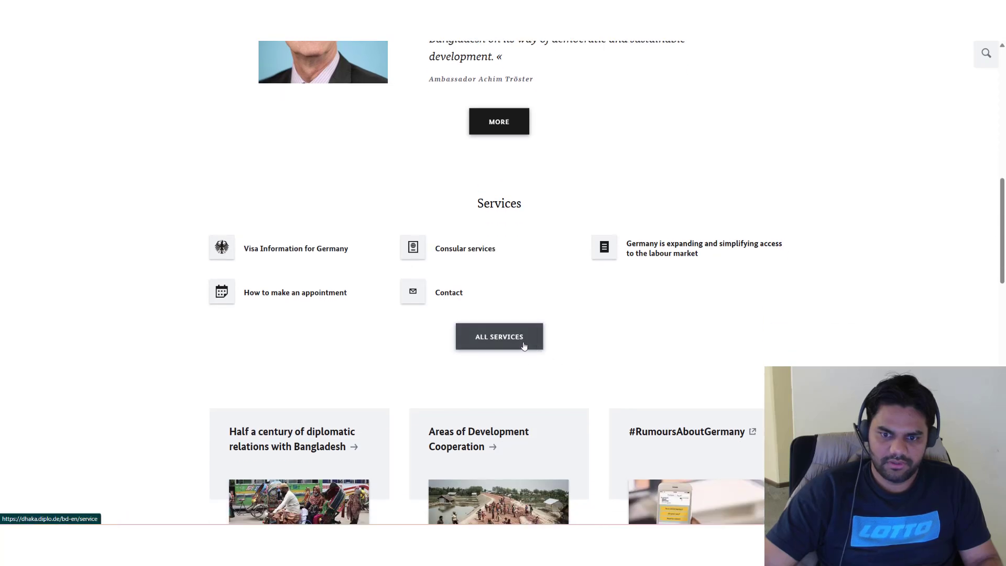
pyautogui.scroll(-7, 628, 356)
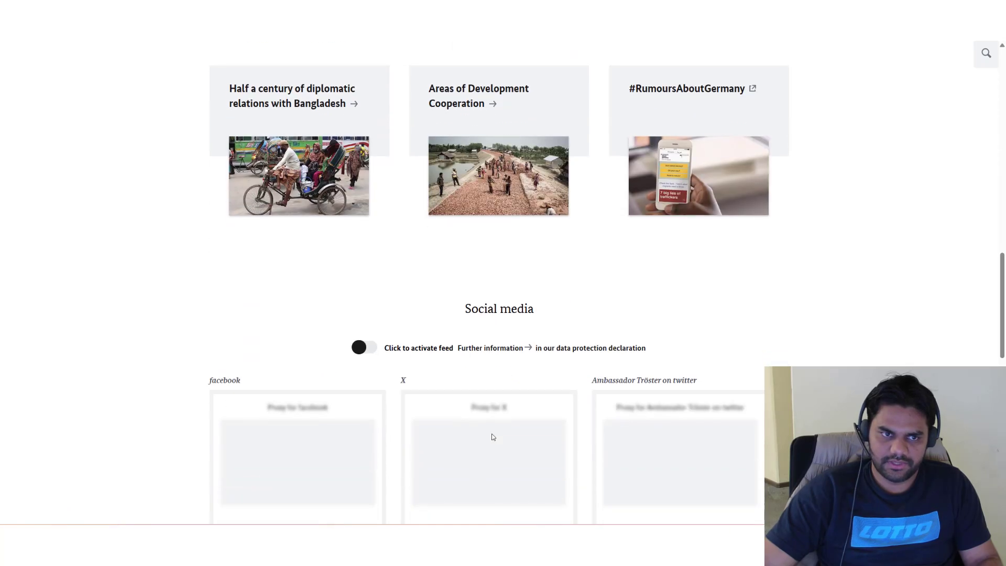
pyautogui.scroll(8, 493, 436)
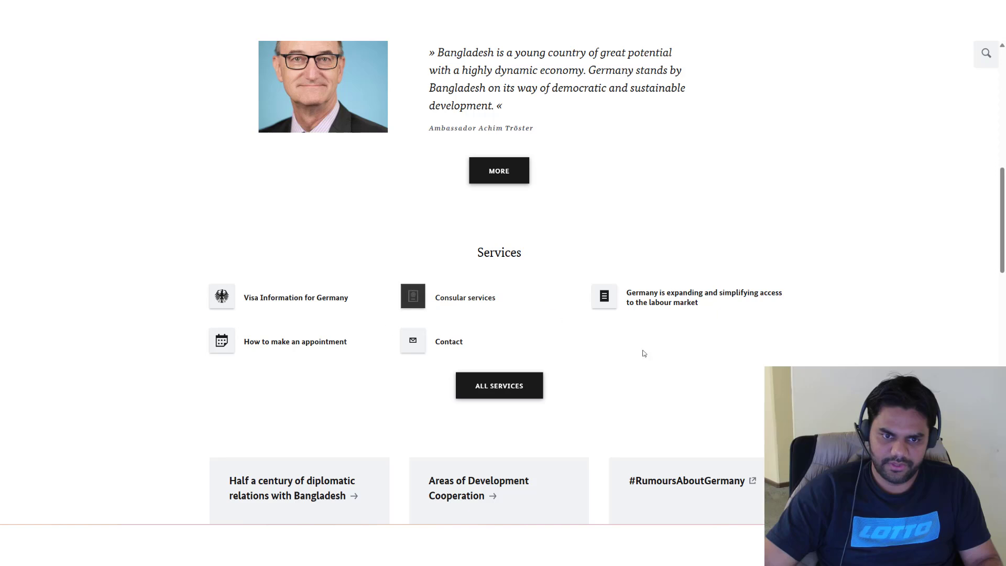
pyautogui.scroll(2, 863, 270)
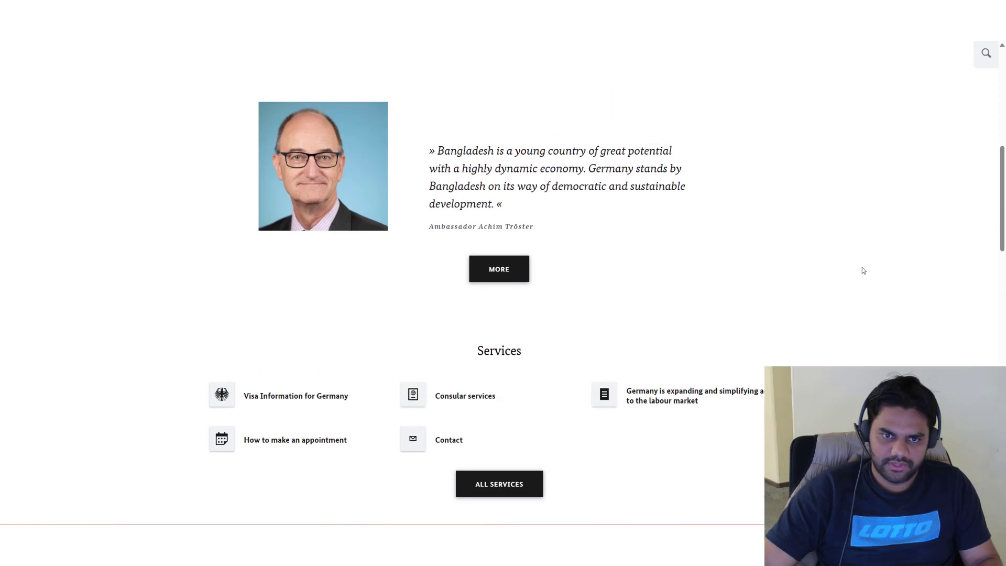
pyautogui.click(278, 402)
# Expand the National Visa and Schengen Visa entries under Additional content and read their descriptions.
pyautogui.scroll(-3, 274, 401)
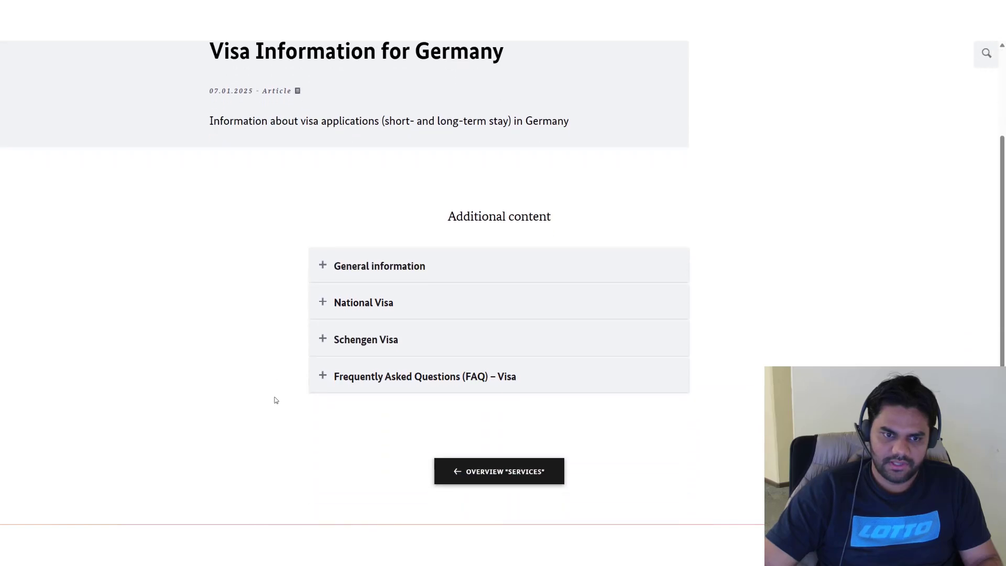
pyautogui.click(325, 303)
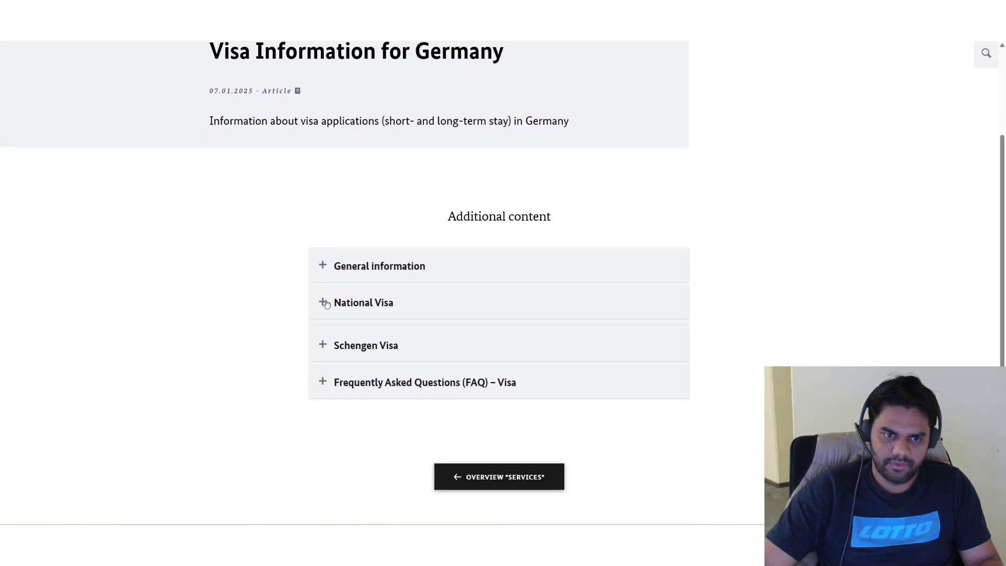
pyautogui.click(325, 419)
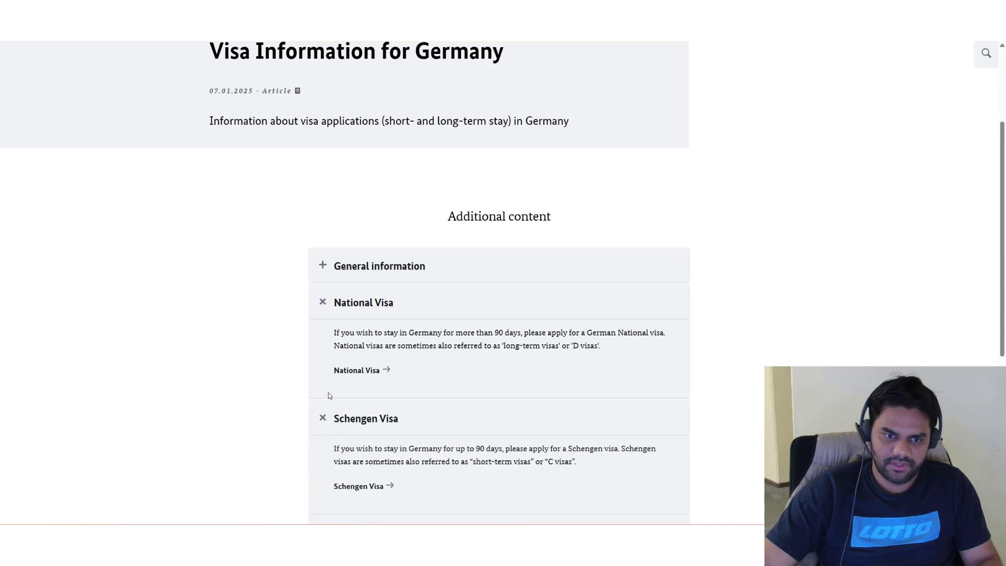
pyautogui.scroll(-5, 332, 377)
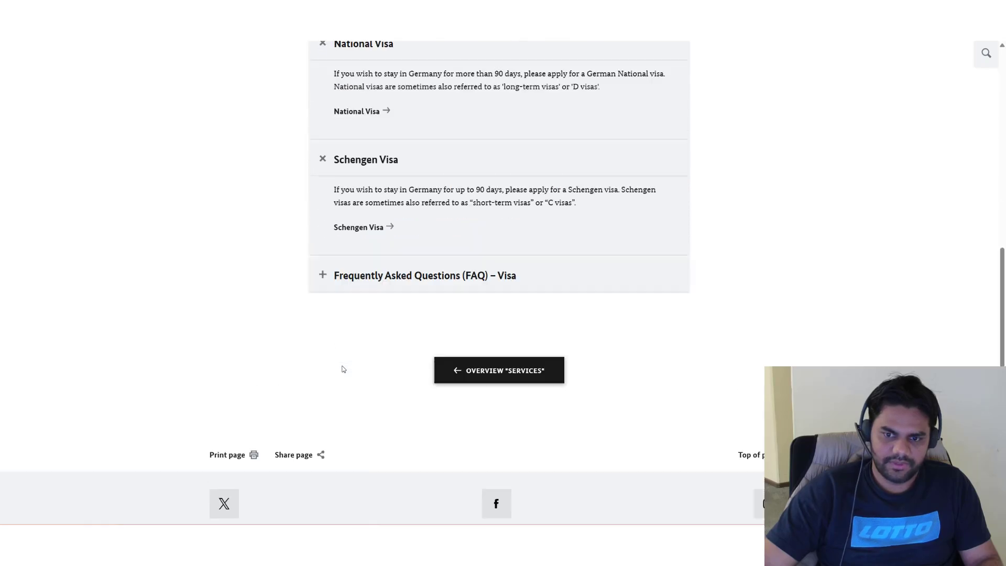
# Go to the embassy's How to make an appointment page among its services.
pyautogui.scroll(8, 343, 369)
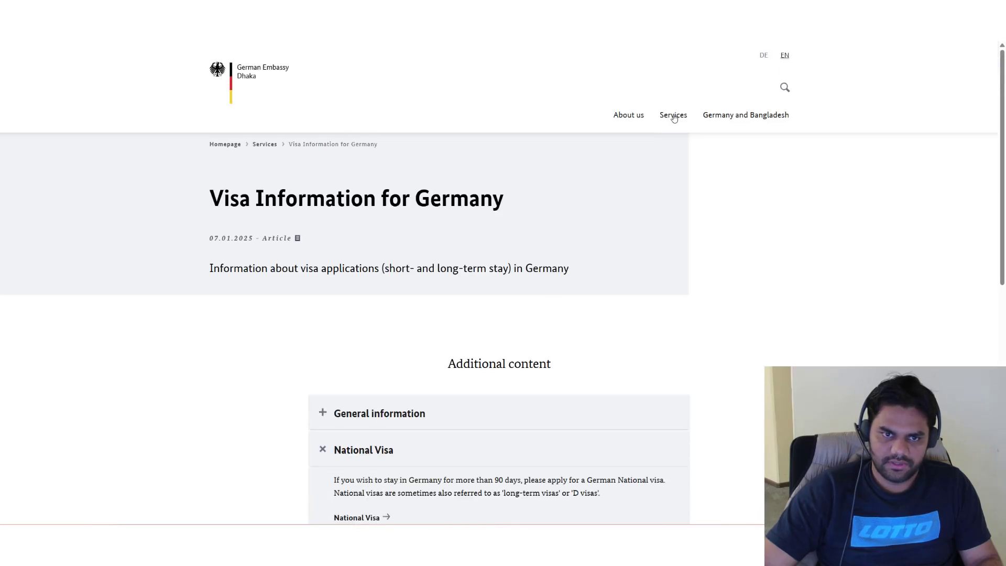
pyautogui.click(674, 116)
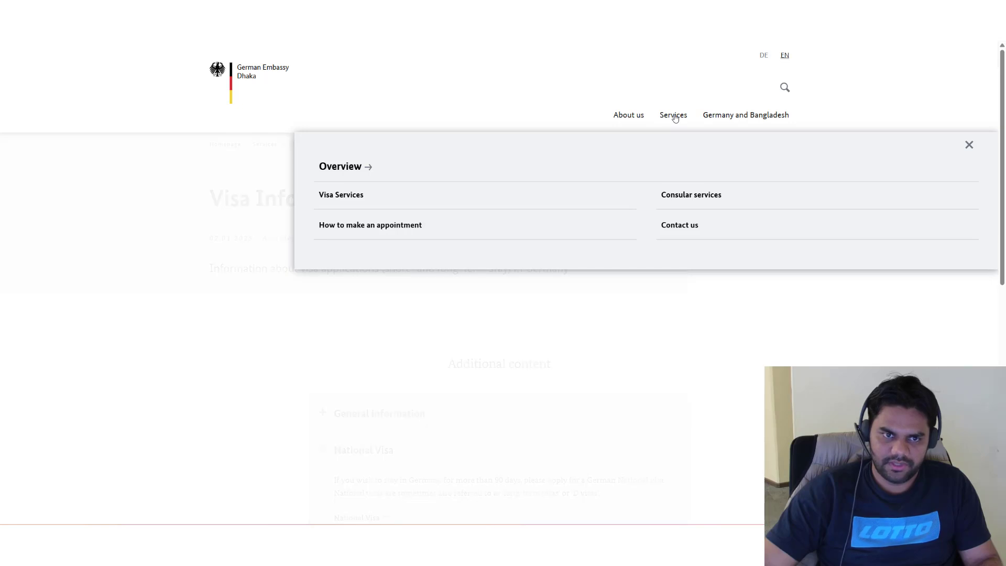
pyautogui.click(380, 231)
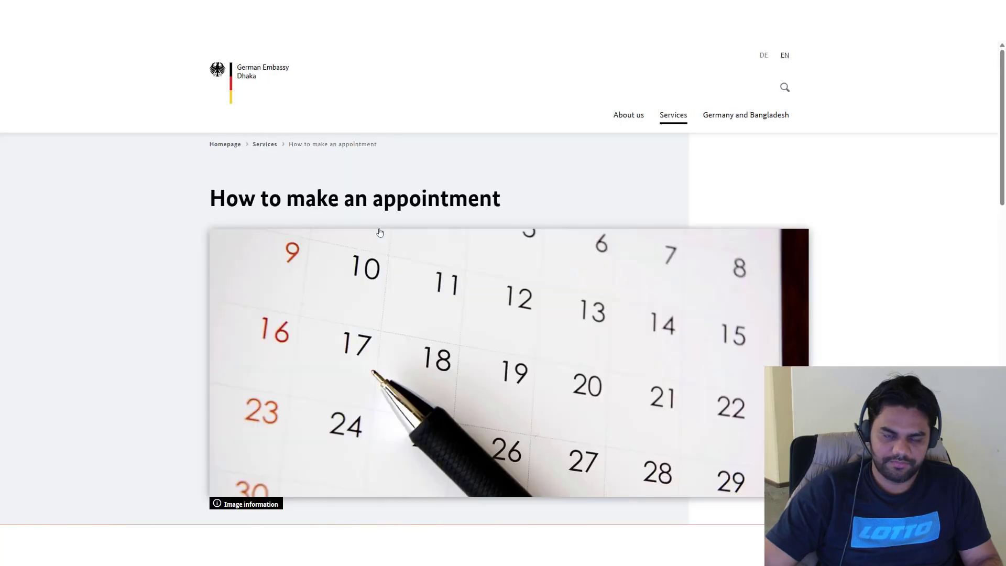
# Find the Family reunion visa entry among the national visas and open its waiting list registration.
pyautogui.scroll(-10, 546, 309)
pyautogui.scroll(-3, 260, 219)
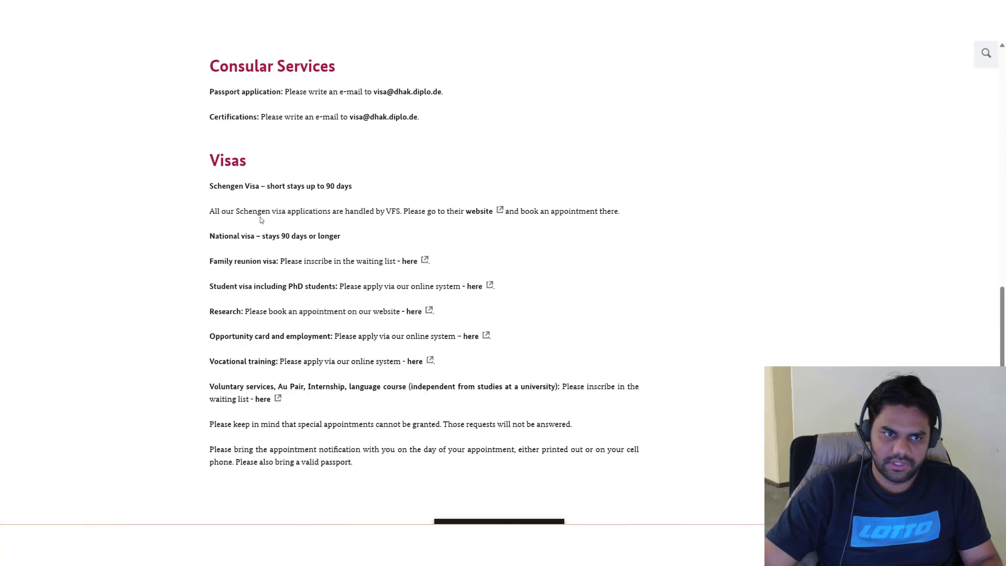
pyautogui.scroll(1, 233, 194)
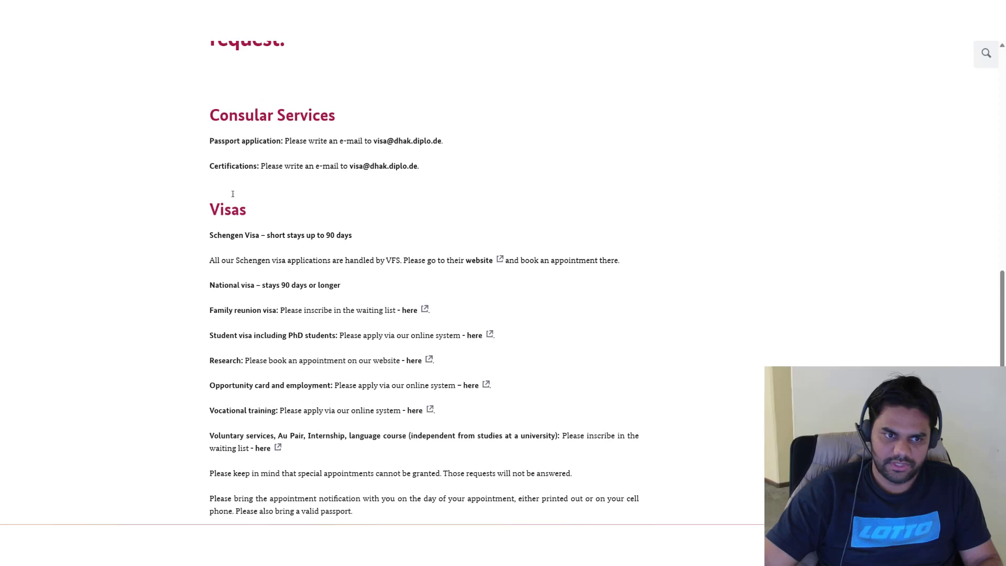
pyautogui.scroll(-2, 240, 323)
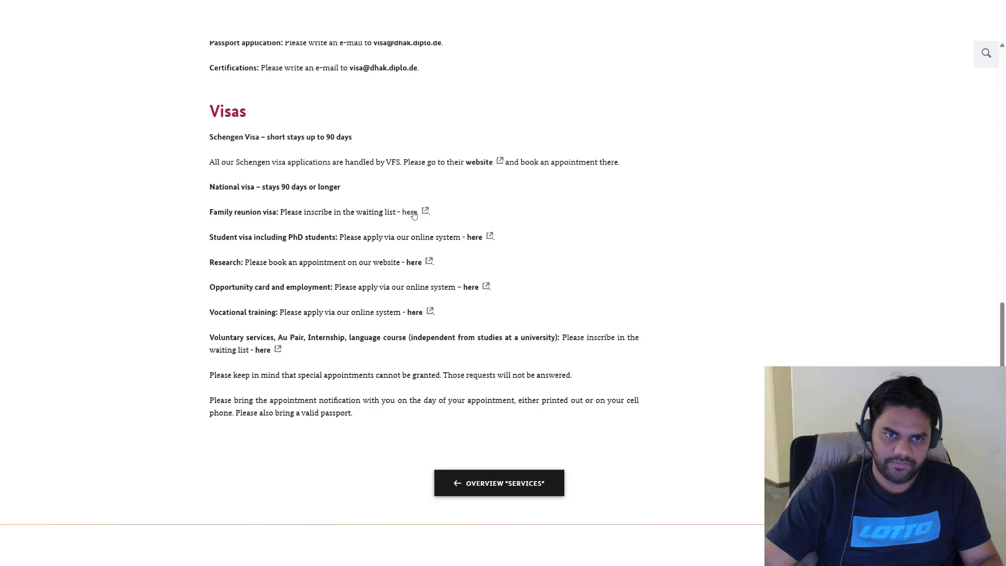
pyautogui.moveTo(209, 212); pyautogui.dragTo(291, 212)
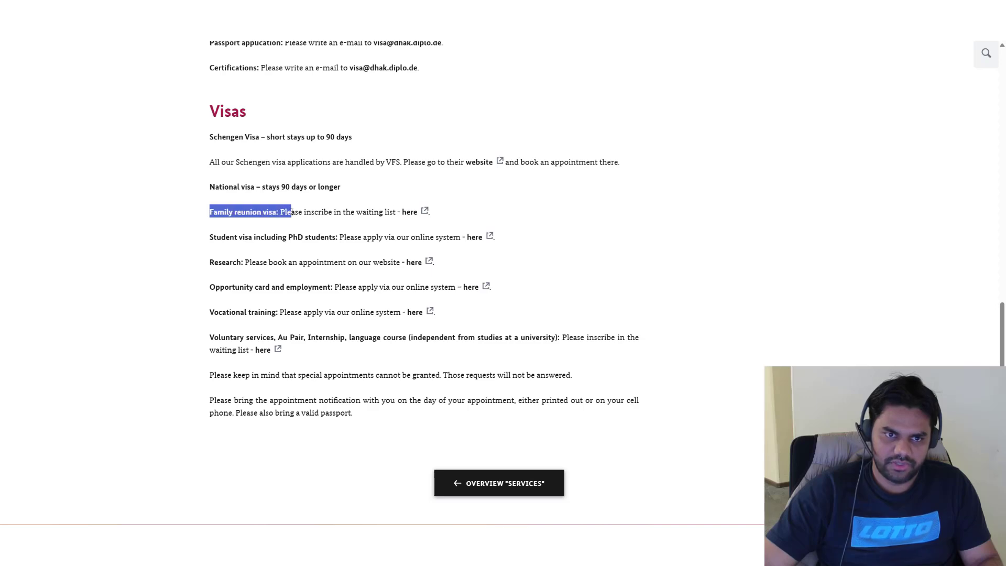
pyautogui.click(408, 212)
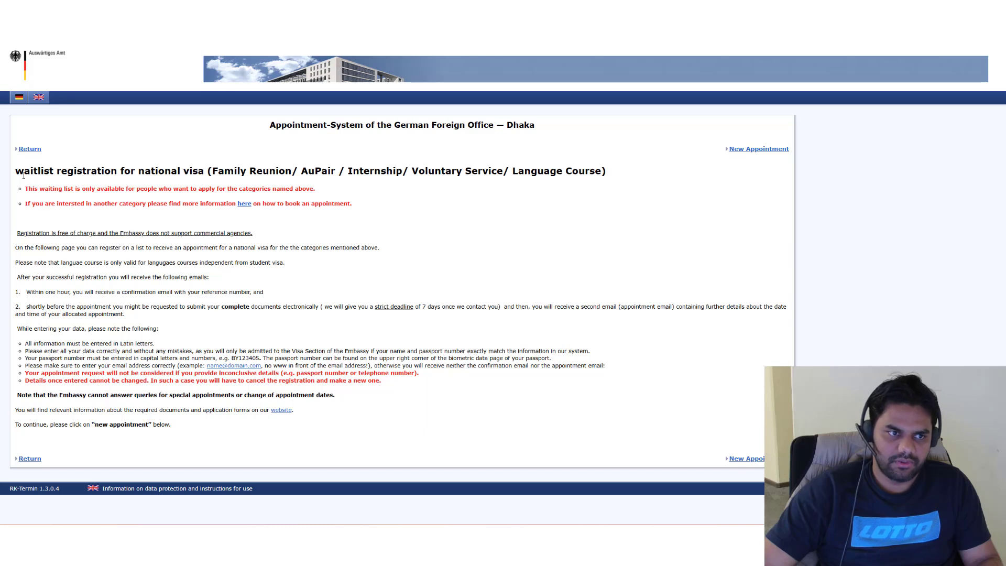
# Check the heading of the national visa waitlist page and open the new appointment registration form.
pyautogui.moveTo(15, 170); pyautogui.dragTo(244, 171)
pyautogui.click(85, 207)
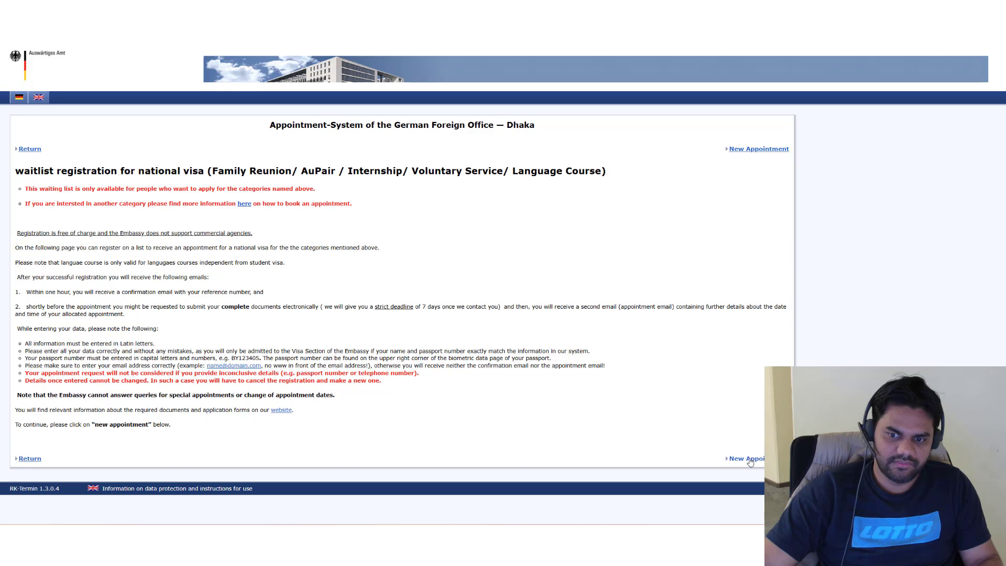
pyautogui.click(759, 150)
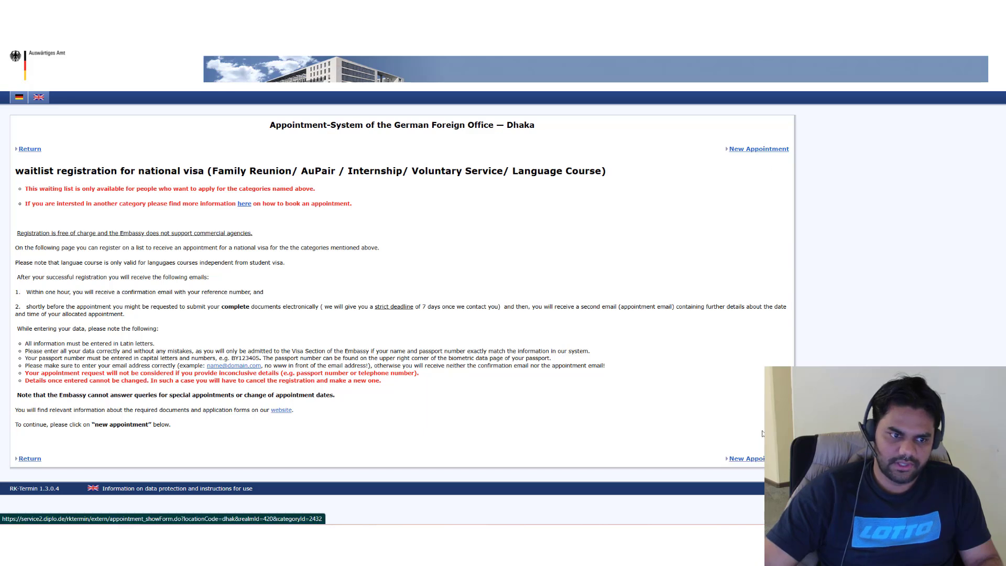
pyautogui.click(761, 464)
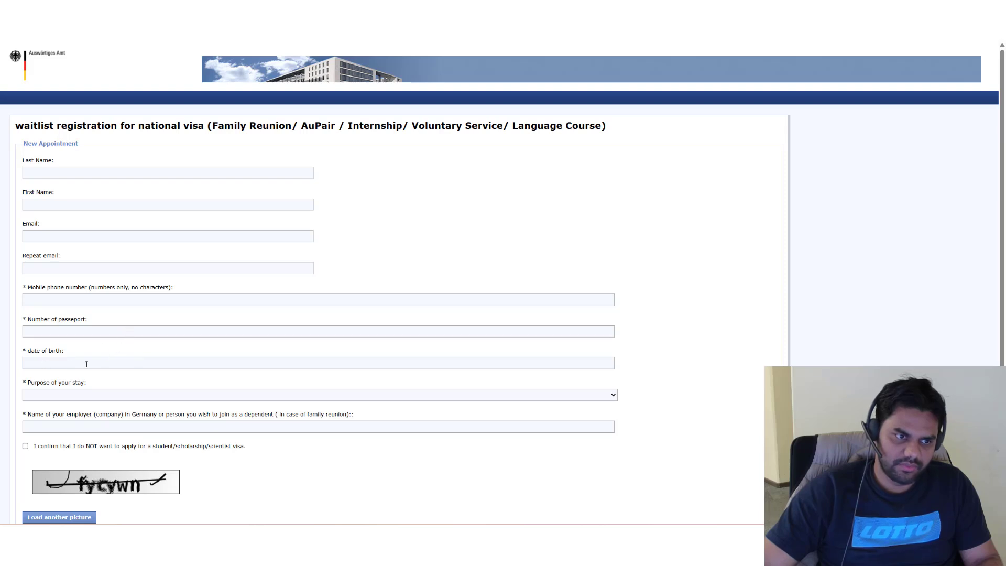
# Set the purpose of stay to Familiennachzug / Visa for Family Reunification and look through the whole registration form.
pyautogui.click(70, 400)
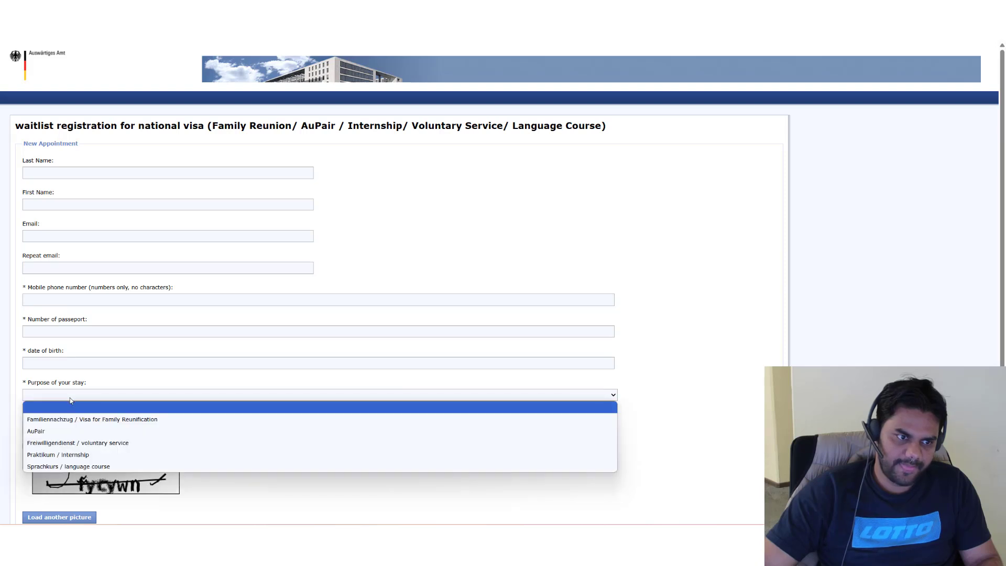
pyautogui.click(133, 422)
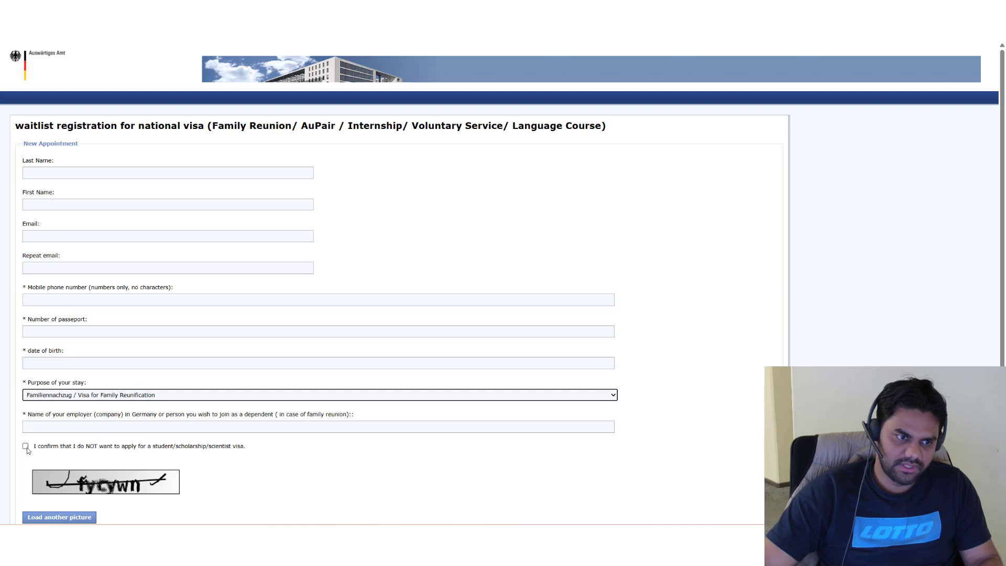
pyautogui.scroll(-1, 73, 508)
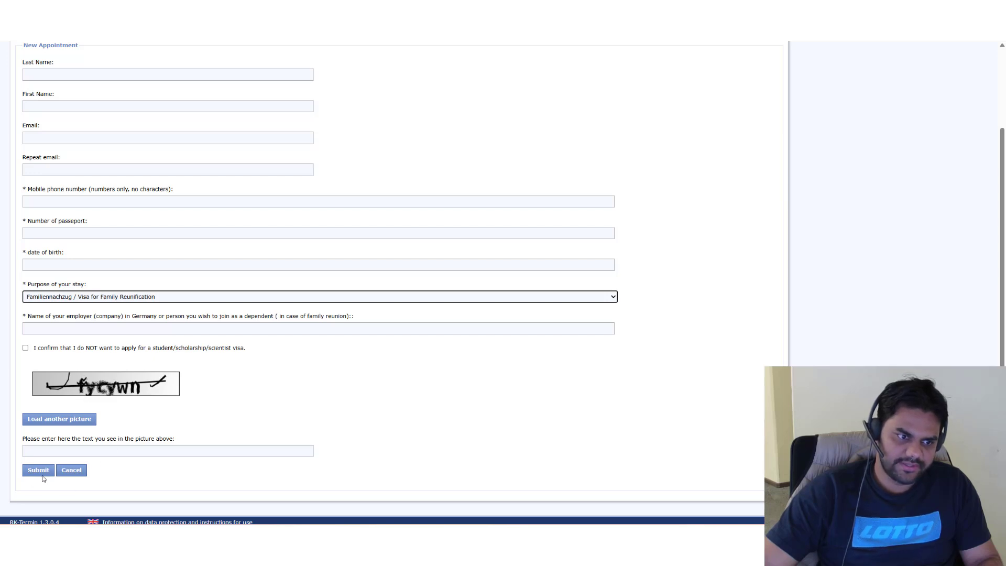
pyautogui.scroll(-1, 307, 409)
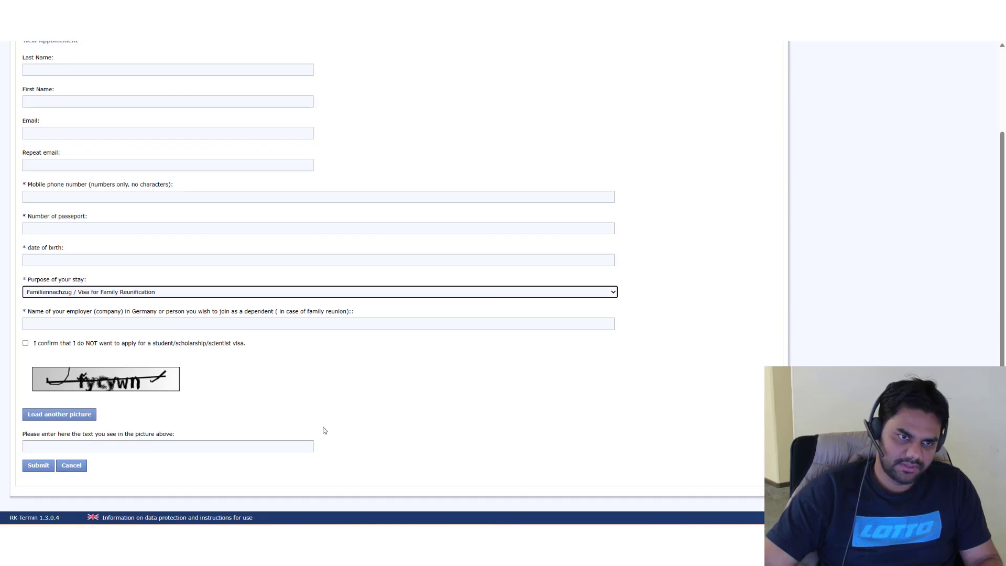
pyautogui.scroll(2, 322, 429)
pyautogui.scroll(2, 323, 431)
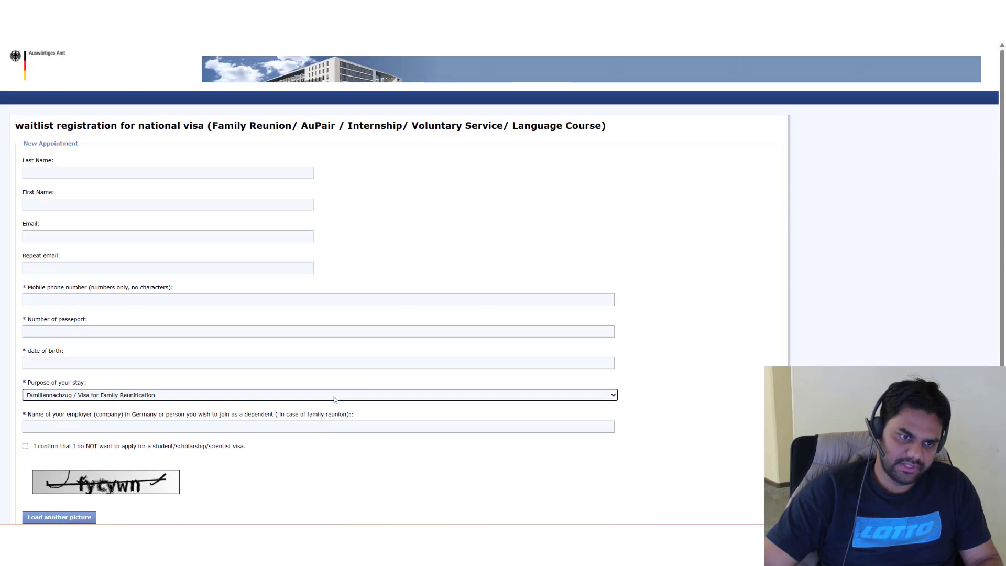
pyautogui.scroll(-3, 332, 402)
pyautogui.scroll(1, 71, 115)
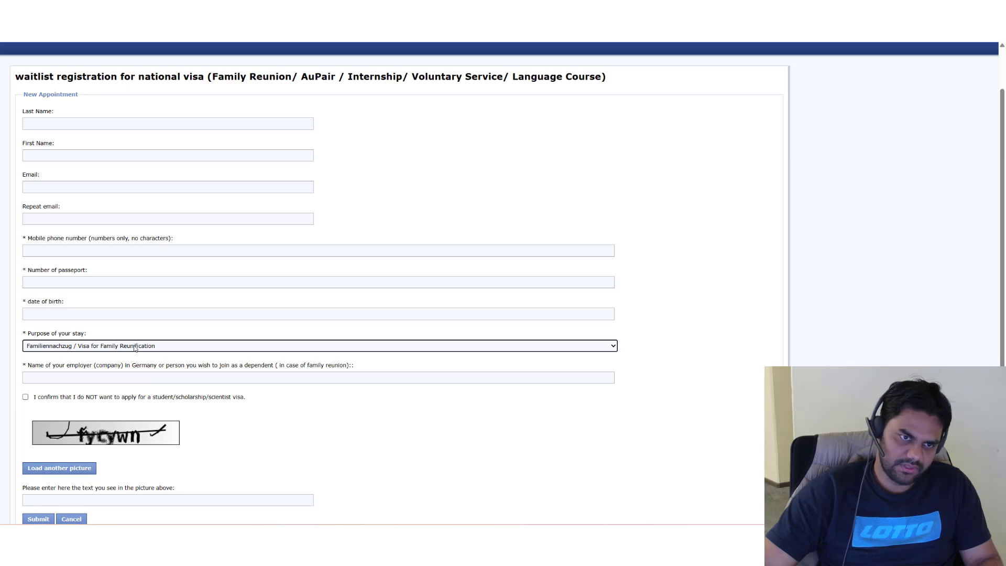
pyautogui.scroll(-1, 139, 344)
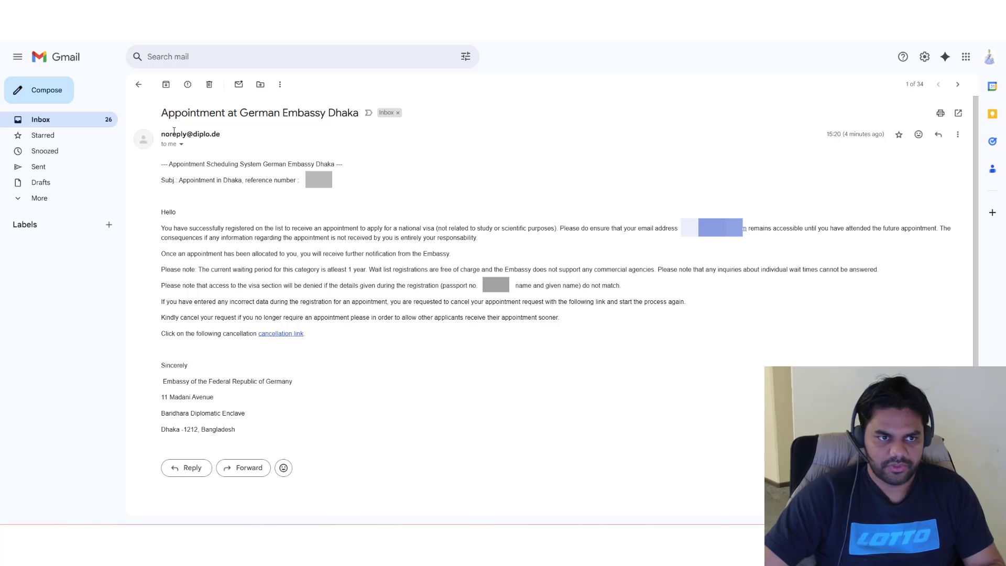
# In the embassy's confirmation email in Gmail, highlight the subject and the sentence about the current waiting period.
pyautogui.moveTo(169, 112); pyautogui.dragTo(359, 115)
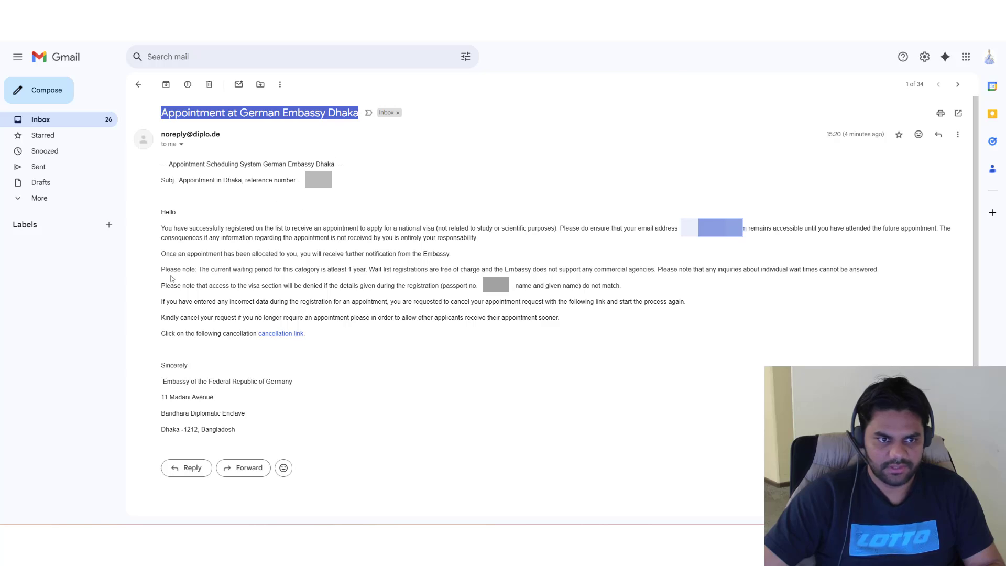
pyautogui.moveTo(164, 270); pyautogui.dragTo(368, 268)
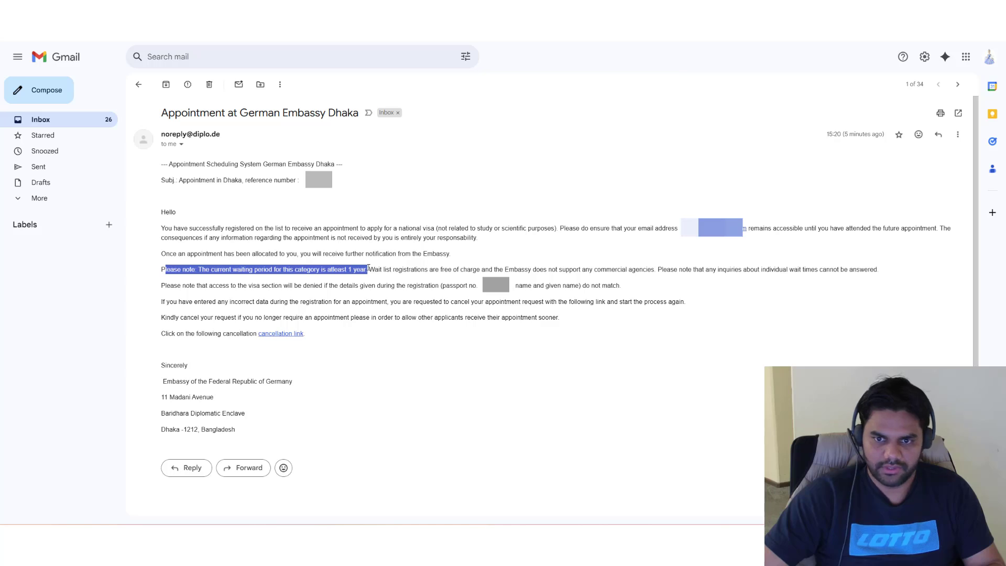